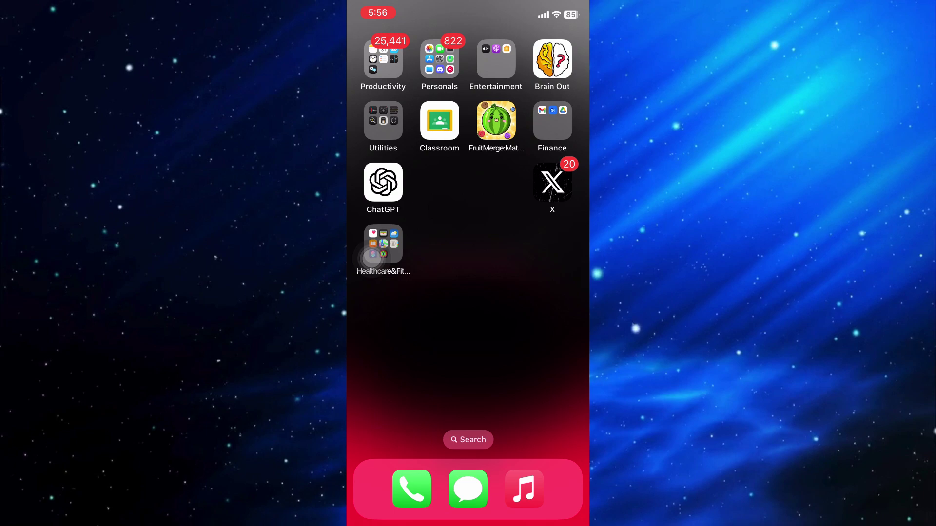
# Launch Settings from the Personals folder and go to Screen Time
pyautogui.click(439, 59)
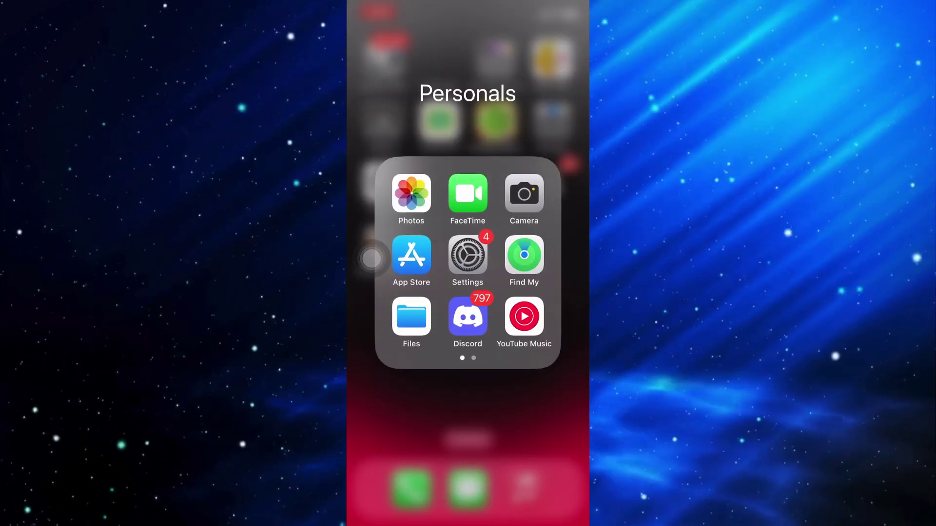
pyautogui.click(468, 256)
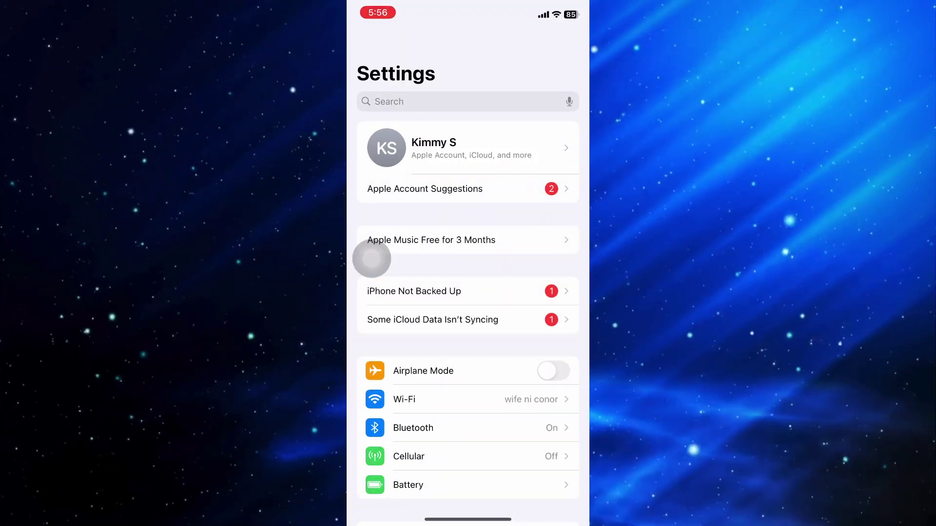
pyautogui.scroll(-5, 372, 258)
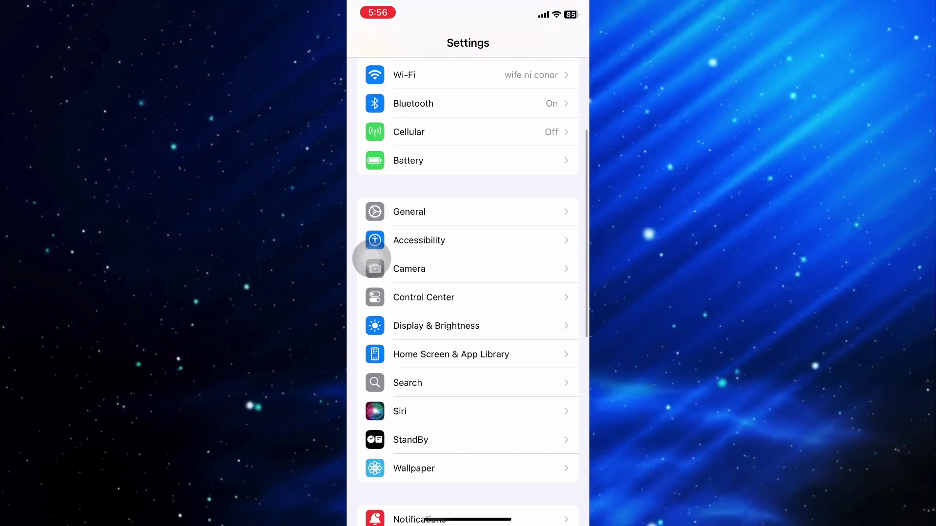
pyautogui.scroll(-1, 371, 258)
pyautogui.scroll(2, 368, 256)
pyautogui.scroll(-4, 368, 261)
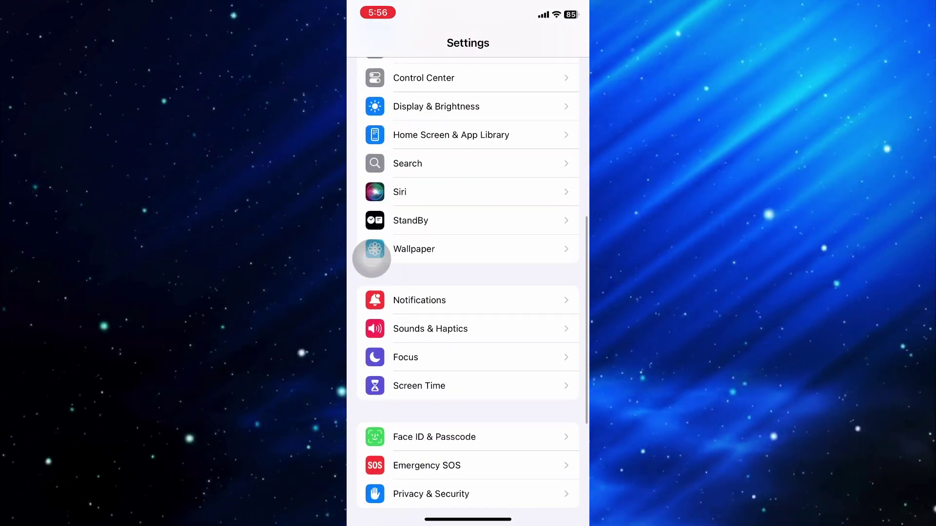
pyautogui.click(392, 394)
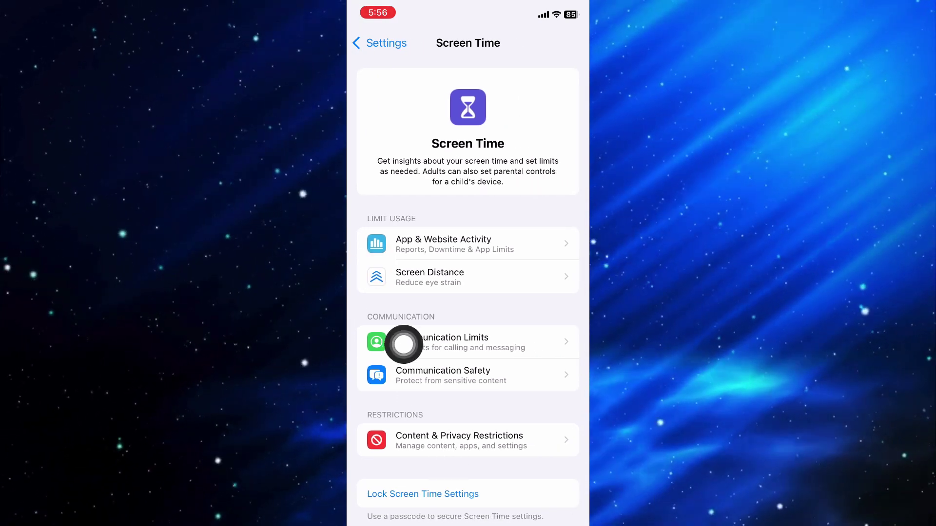
# Go to Content & Privacy Restrictions from the Screen Time page
pyautogui.click(439, 439)
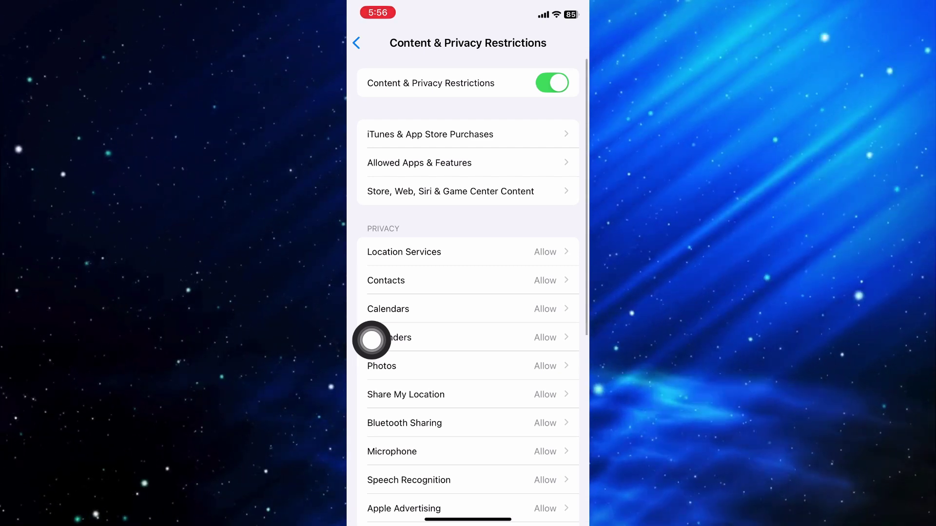